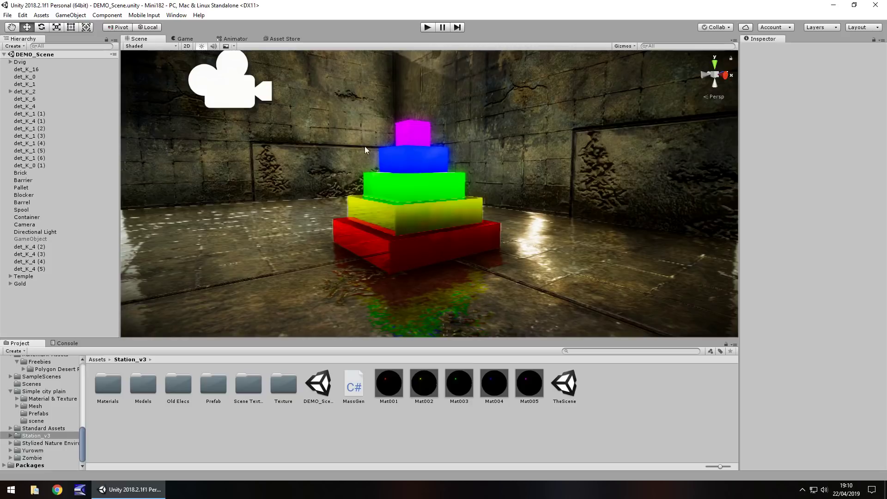
# Inspect the Temple cubes, run a quick play test, and orbit down onto the pyramid.
pyautogui.click(389, 250)
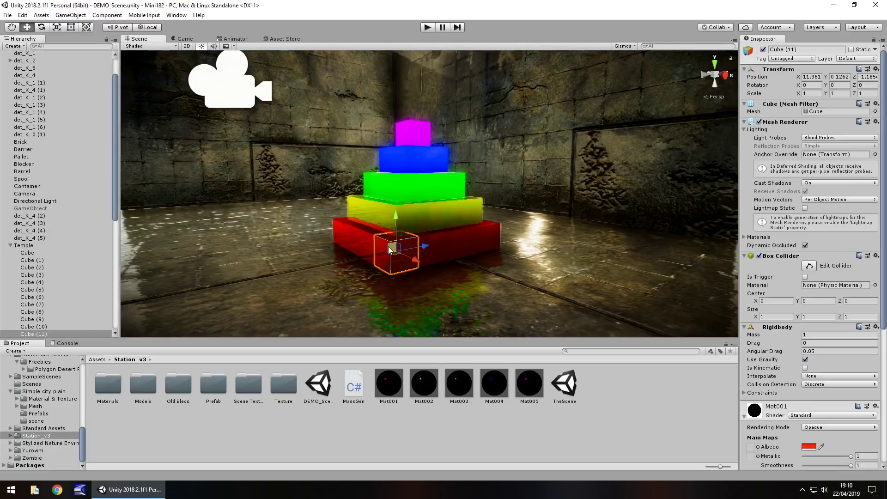
pyautogui.click(61, 282)
pyautogui.press('Down')
pyautogui.press('Down')
pyautogui.press('Down')
pyautogui.press('Down')
pyautogui.press('Down')
pyautogui.press('Down')
pyautogui.press('Down')
pyautogui.press('Down')
pyautogui.press('Down')
pyautogui.press('Down')
pyautogui.press('Down')
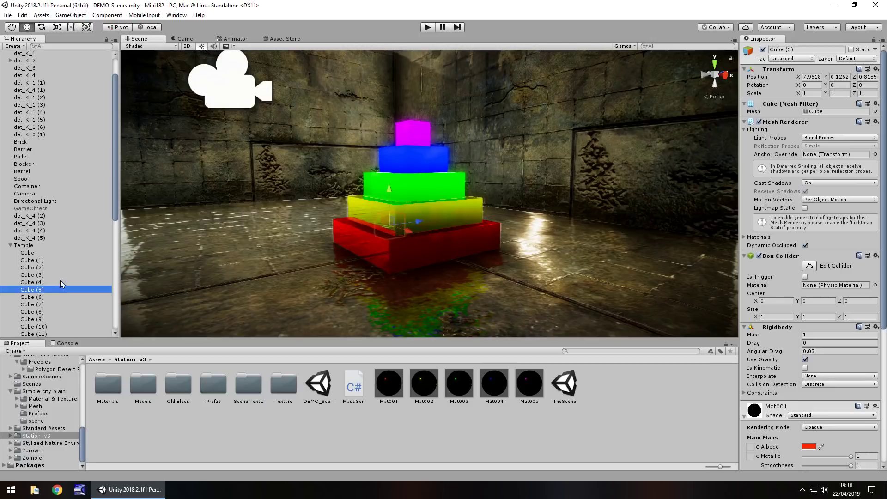
pyautogui.click(429, 27)
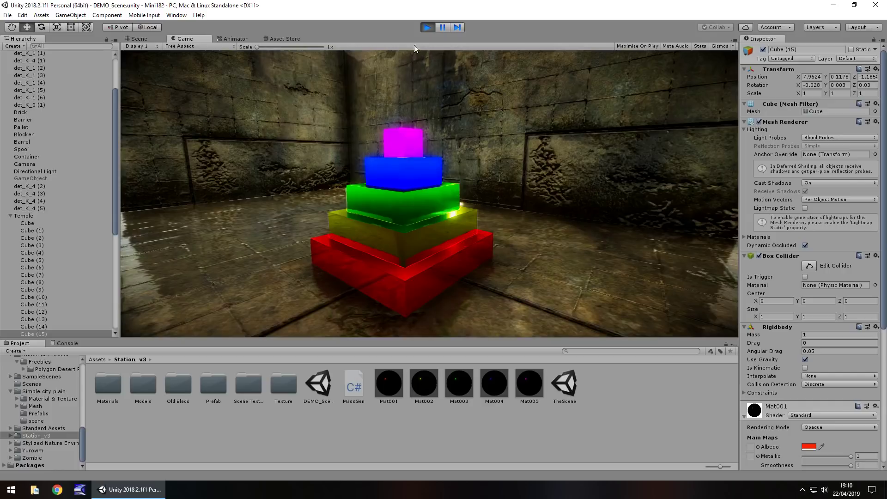
pyautogui.click(424, 28)
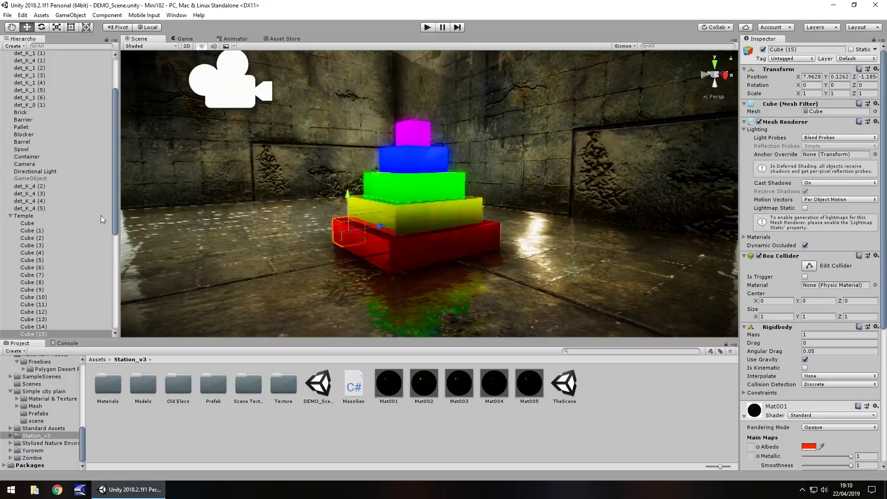
pyautogui.click(34, 224)
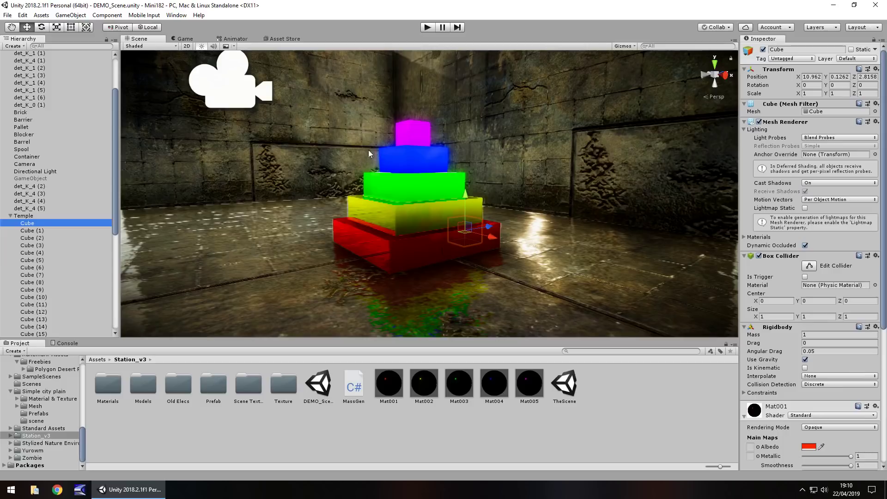
pyautogui.keyDown('alt'); pyautogui.moveTo(343, 161); pyautogui.dragTo(407, 186); pyautogui.keyUp('alt')
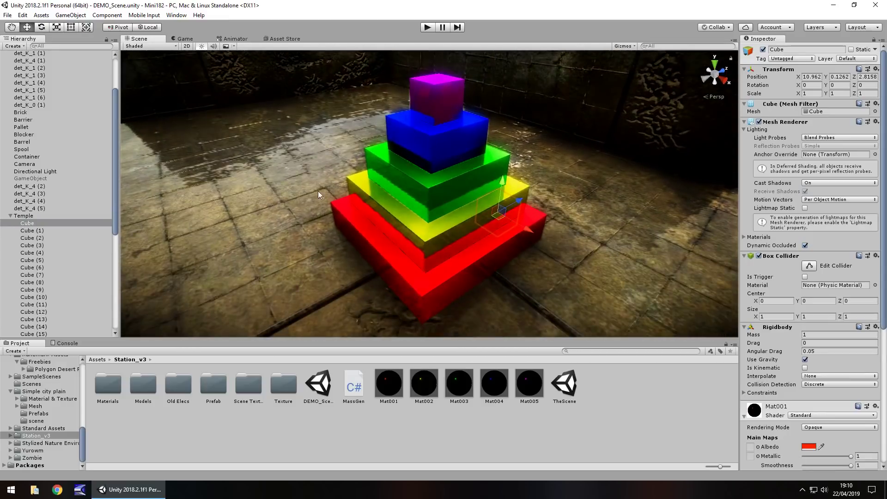
# Create a new 3D Sphere and drag it toward the pyramid.
pyautogui.click(74, 15)
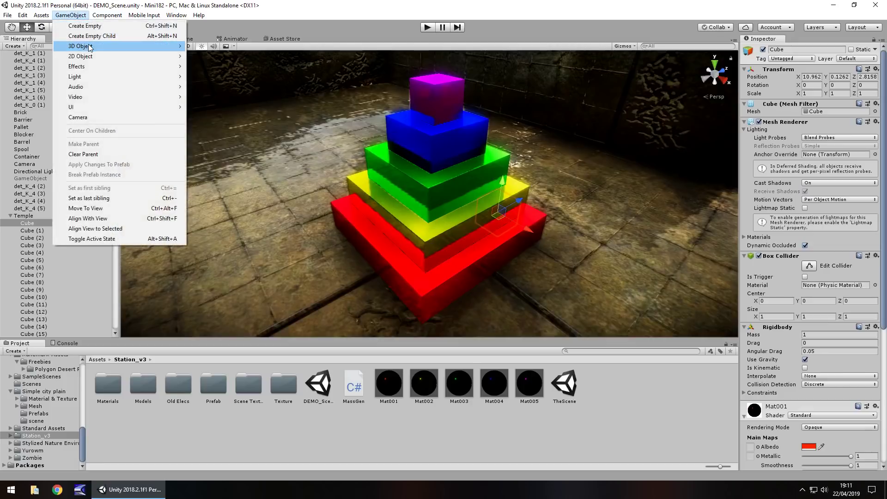
pyautogui.moveTo(91, 46)
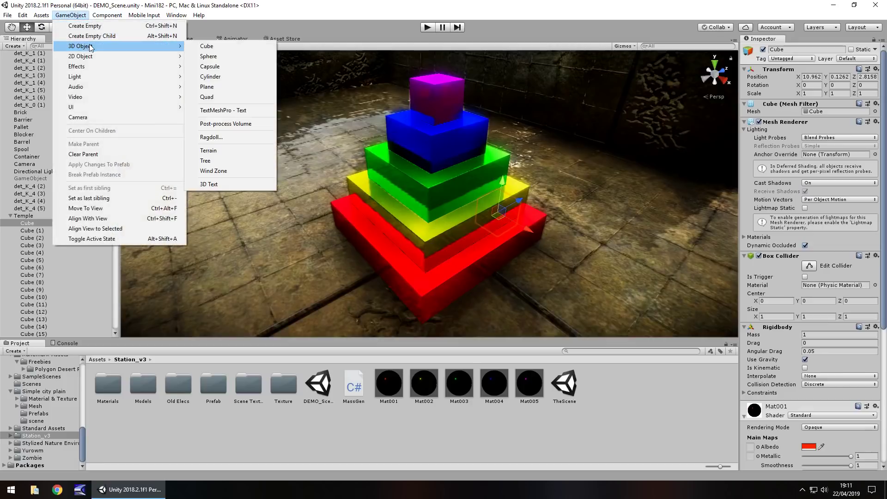
pyautogui.click(227, 56)
pyautogui.moveTo(455, 212); pyautogui.dragTo(423, 232)
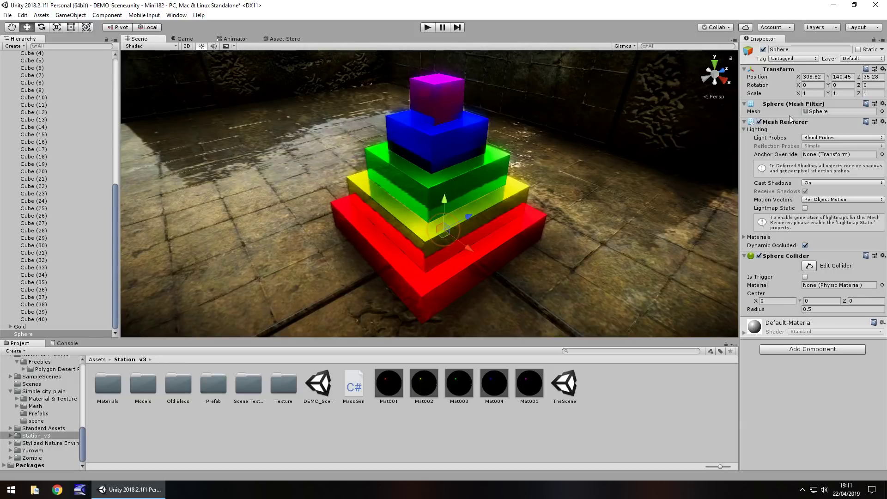
# Set the Sphere's Scale to 5, 5, 5 in the Inspector.
pyautogui.click(810, 93)
pyautogui.write('5')
pyautogui.press('Tab')
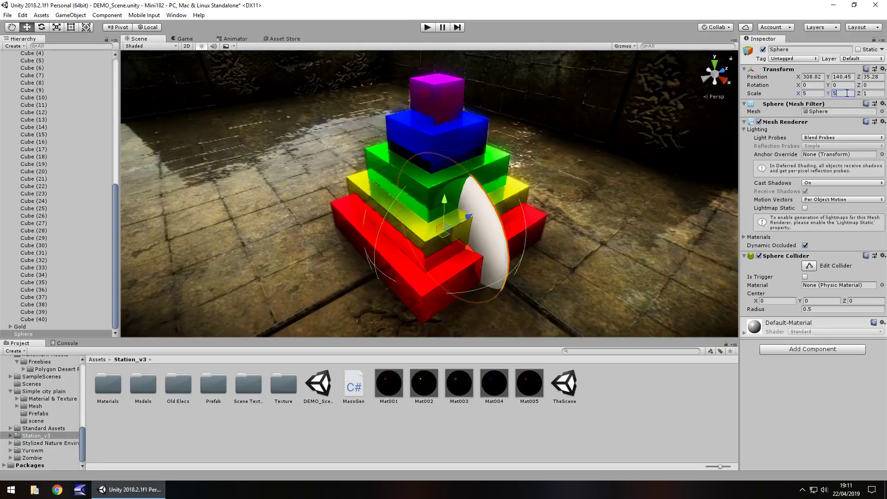
pyautogui.write('5')
pyautogui.press('Tab')
pyautogui.write('5')
# Move the Sphere along X and Z into the middle of the pyramid.
pyautogui.moveTo(466, 253); pyautogui.dragTo(448, 231)
pyautogui.moveTo(447, 231); pyautogui.dragTo(390, 231, button='right')
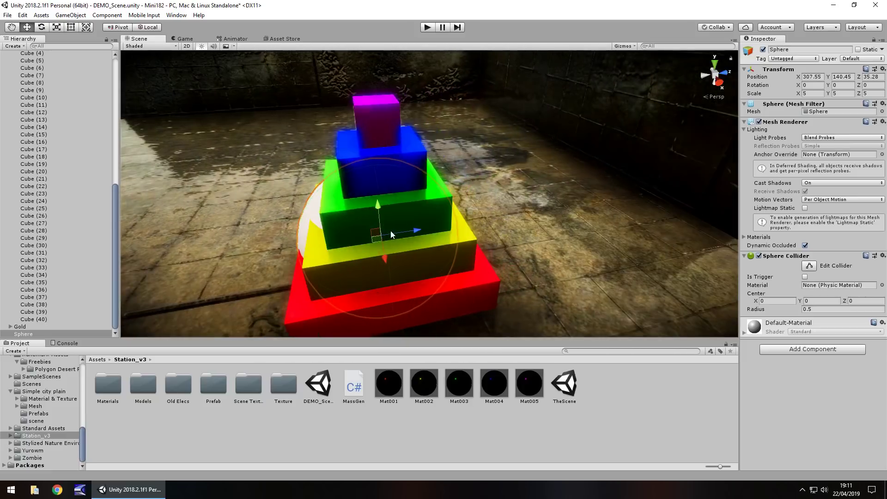
pyautogui.moveTo(390, 231); pyautogui.dragTo(311, 242)
pyautogui.moveTo(311, 243); pyautogui.dragTo(401, 221, button='right')
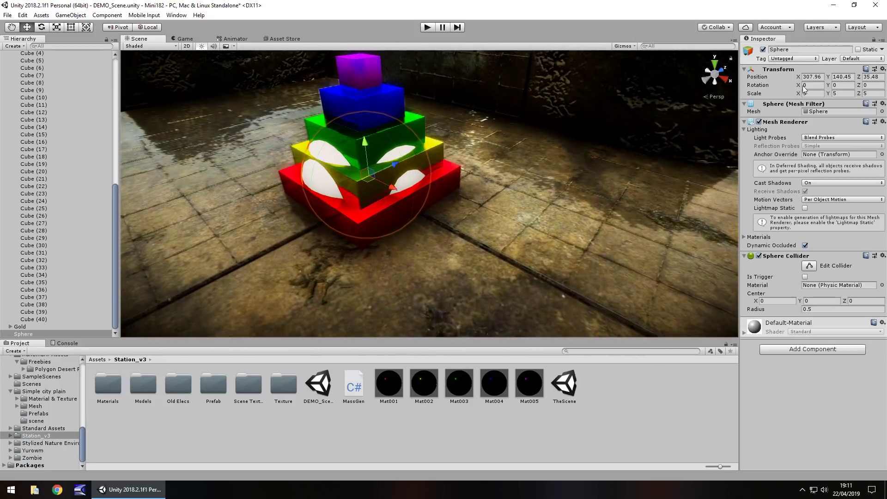
# Uncheck the Sphere's Mesh Renderer and active box, then collapse the Temple group.
pyautogui.click(759, 121)
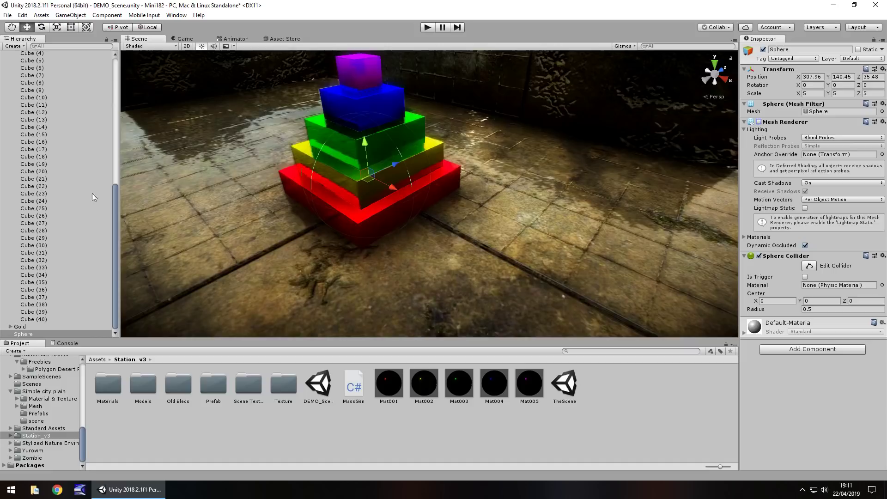
pyautogui.click(763, 49)
pyautogui.scroll(10, 59, 157)
pyautogui.click(11, 238)
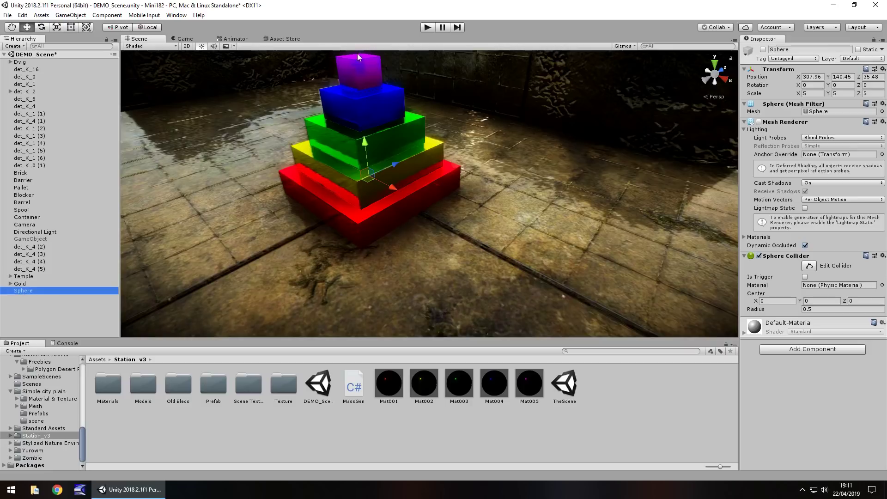
# Play-test the scene by enabling the Sphere mid-run, then stop Play.
pyautogui.click(427, 27)
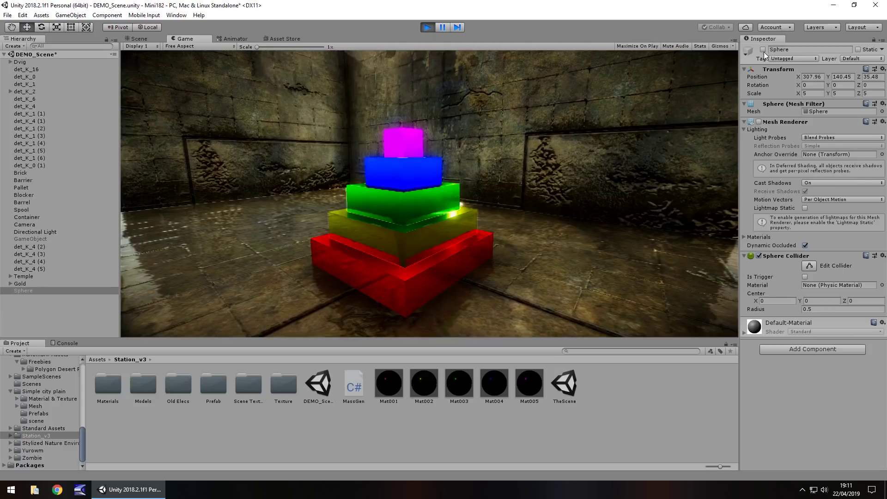
pyautogui.click(763, 49)
pyautogui.click(428, 28)
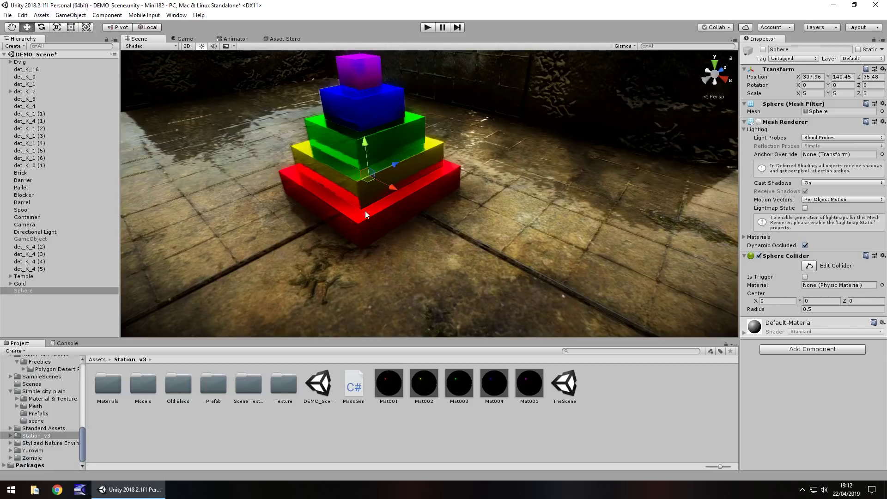
pyautogui.click(795, 349)
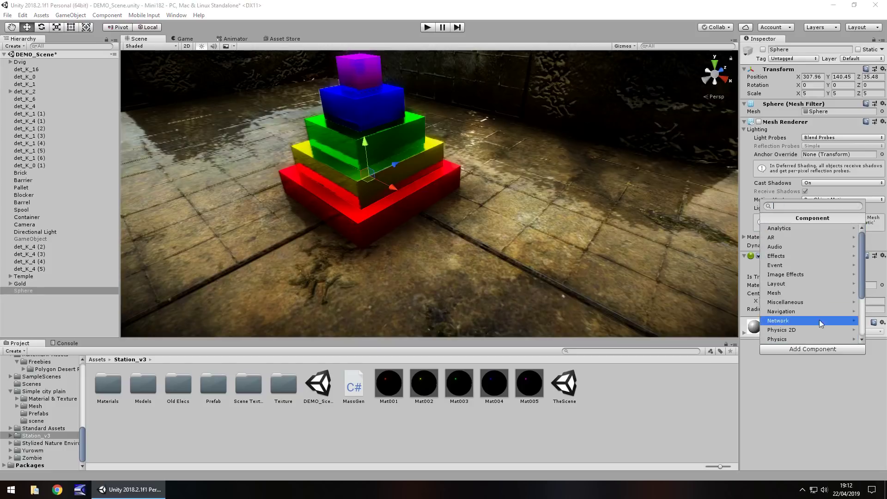
pyautogui.write('rigi')
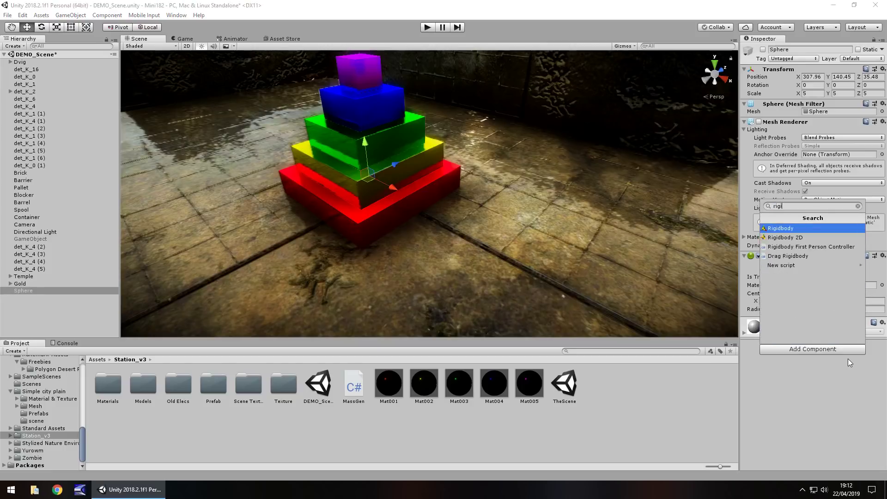
pyautogui.write('d')
pyautogui.click(789, 227)
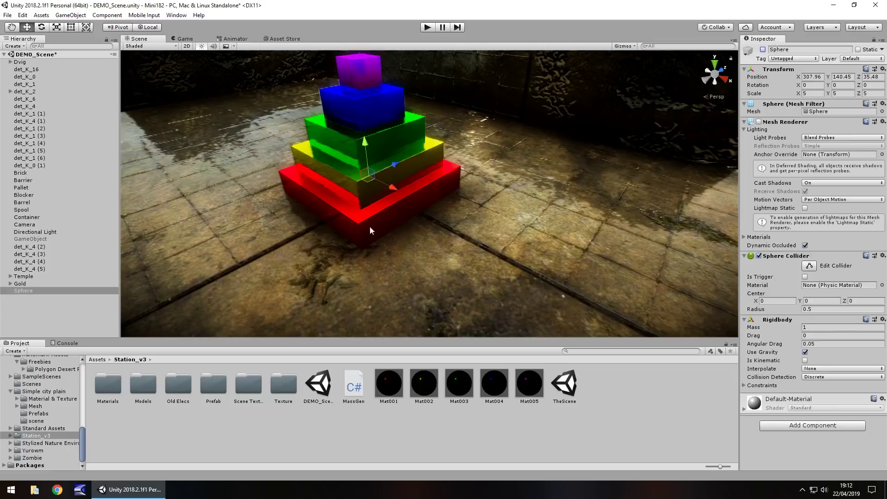
pyautogui.click(426, 27)
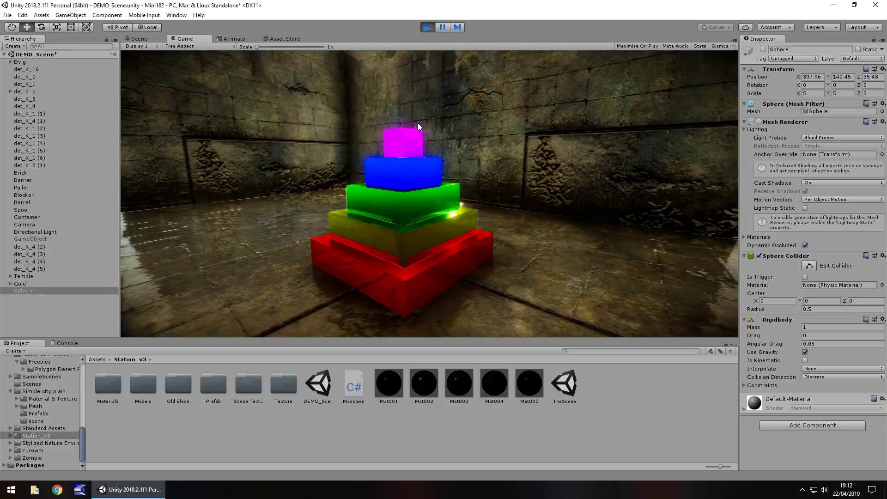
pyautogui.click(762, 50)
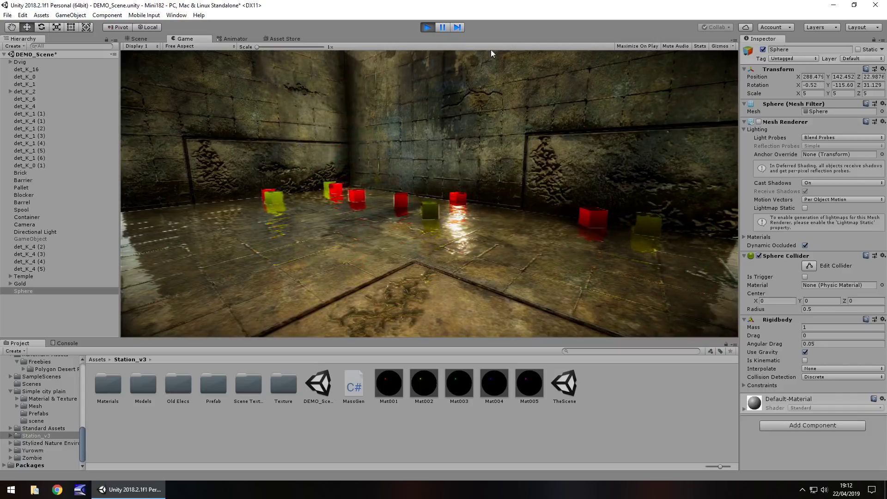
pyautogui.click(428, 27)
pyautogui.click(425, 27)
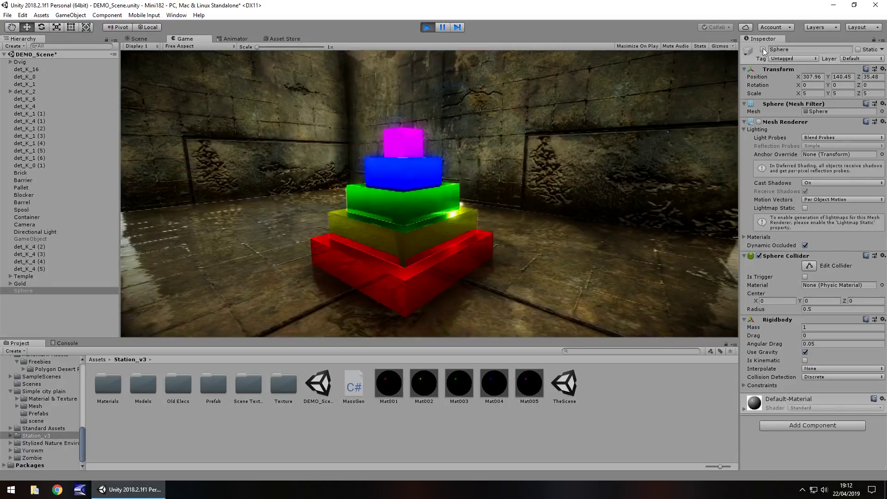
pyautogui.click(763, 49)
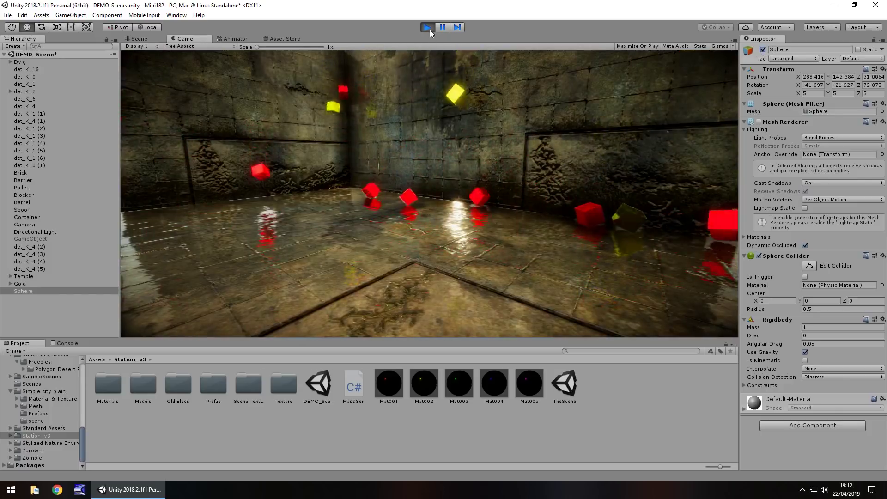
pyautogui.click(427, 27)
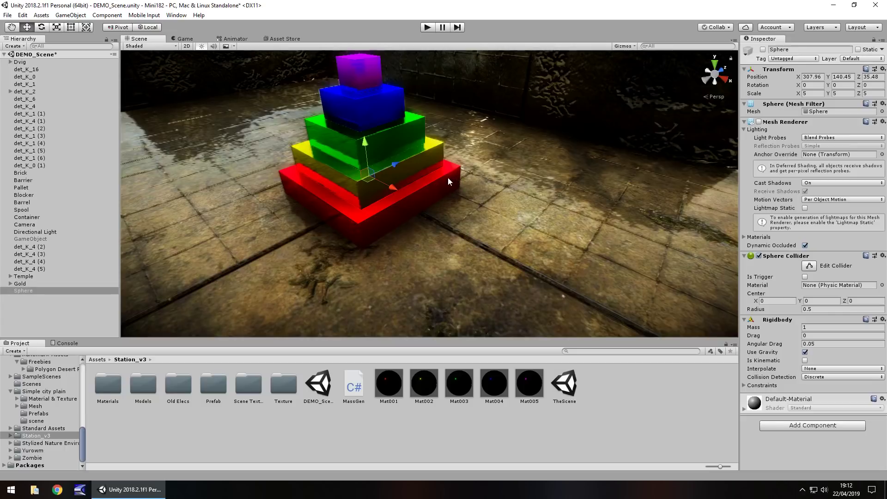
pyautogui.click(426, 28)
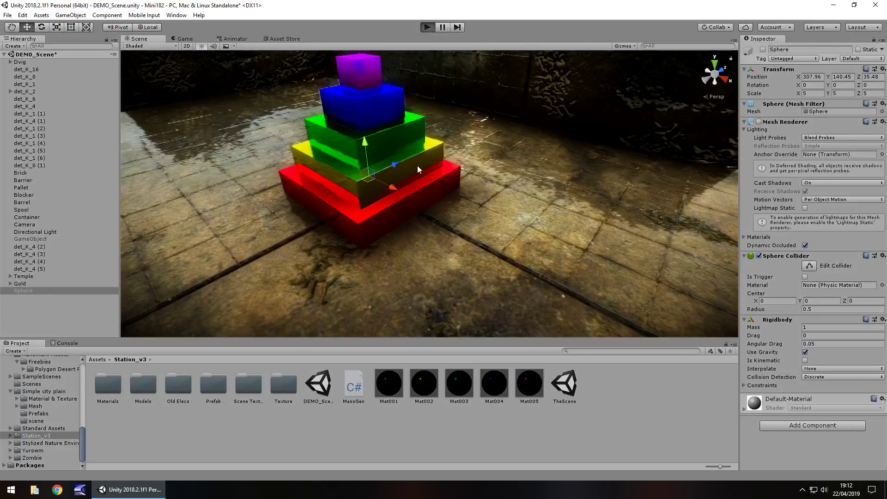
pyautogui.hotkey('ctrl', 'p')
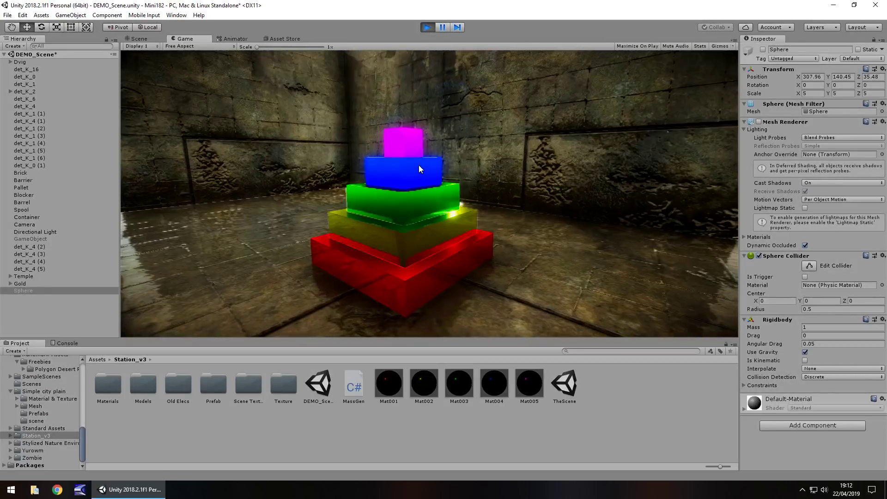
pyautogui.click(762, 49)
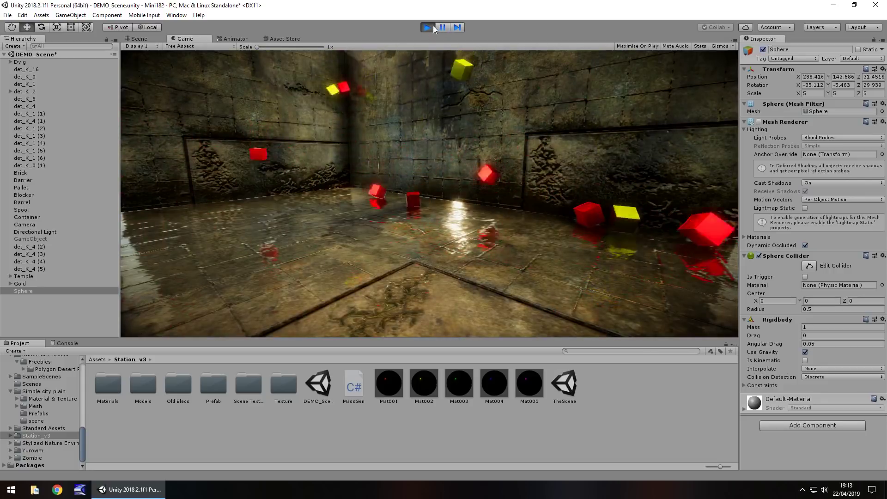
pyautogui.click(428, 28)
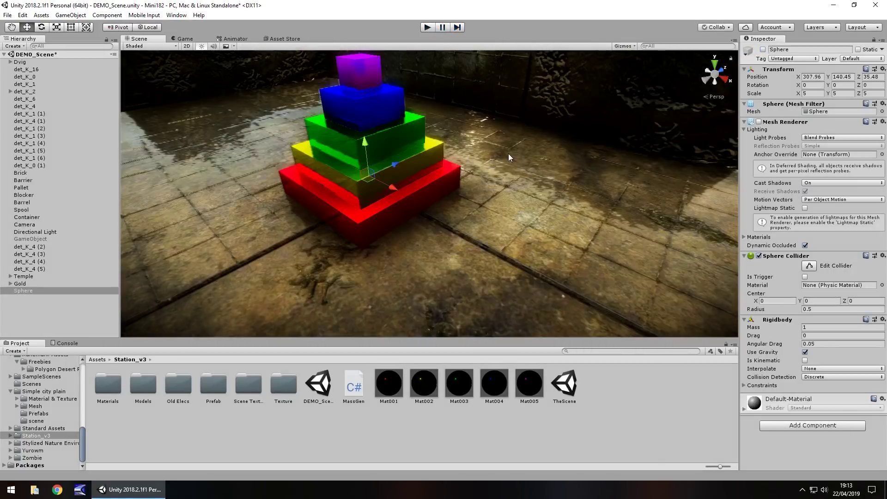
# Fly and turn the Scene view over to the yellow cube.
pyautogui.press('w')
pyautogui.moveTo(491, 166); pyautogui.dragTo(256, 160, button='right')
pyautogui.moveTo(397, 208); pyautogui.dragTo(388, 198, button='right')
# Set the Camera's Rotation Y to 224.36 and play-test the framing.
pyautogui.click(536, 317)
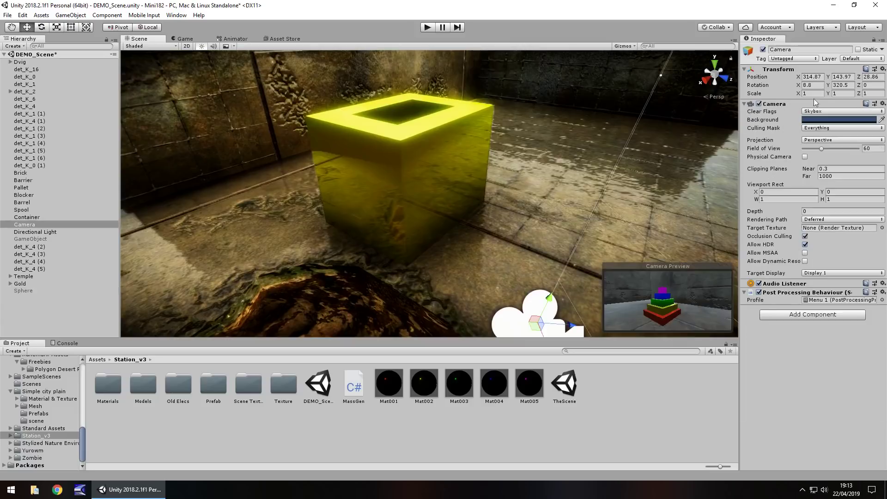
pyautogui.moveTo(759, 72); pyautogui.dragTo(225, 29)
pyautogui.click(427, 27)
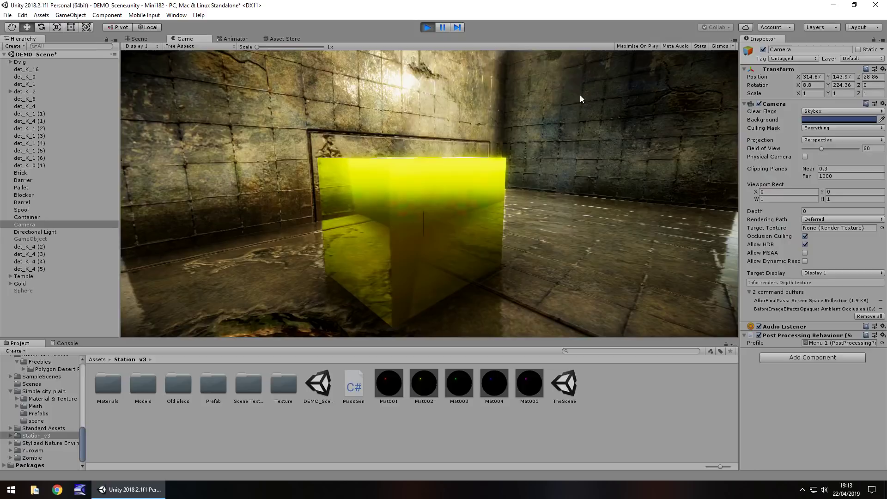
pyautogui.click(427, 27)
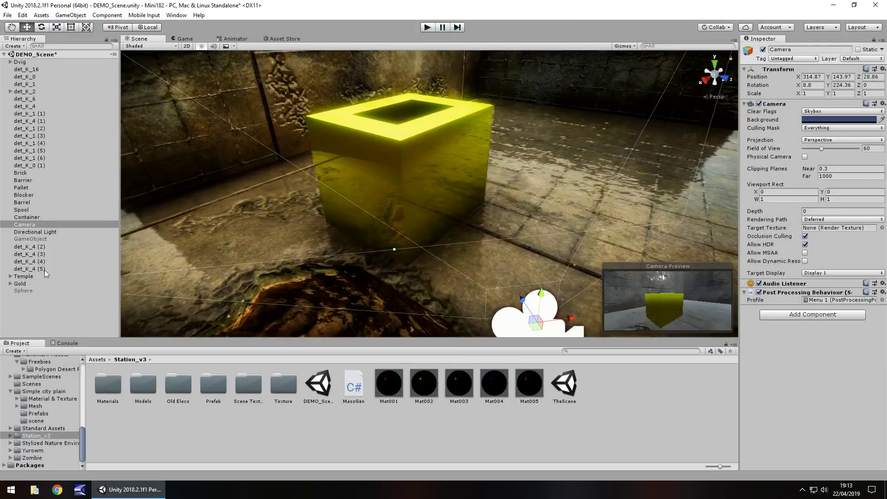
# Select the Sphere and re-enable both it and its Mesh Renderer.
pyautogui.click(31, 290)
pyautogui.moveTo(258, 165); pyautogui.dragTo(345, 173, button='right')
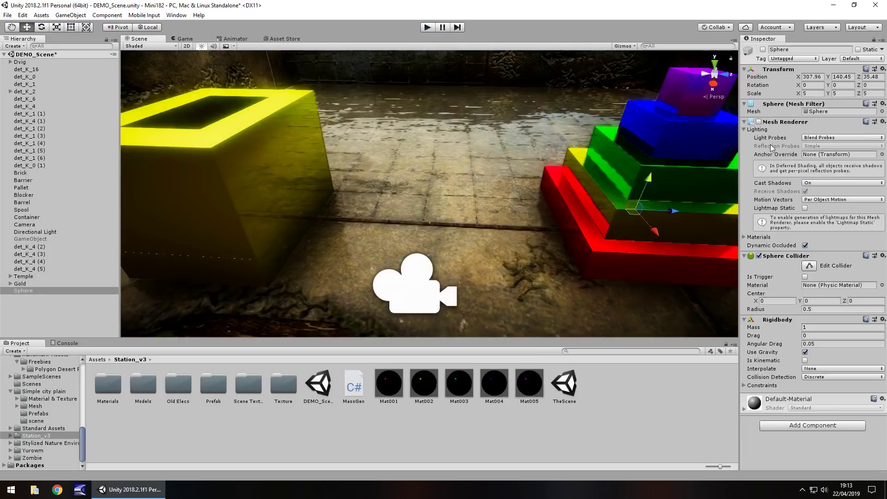
pyautogui.click(758, 121)
pyautogui.click(762, 50)
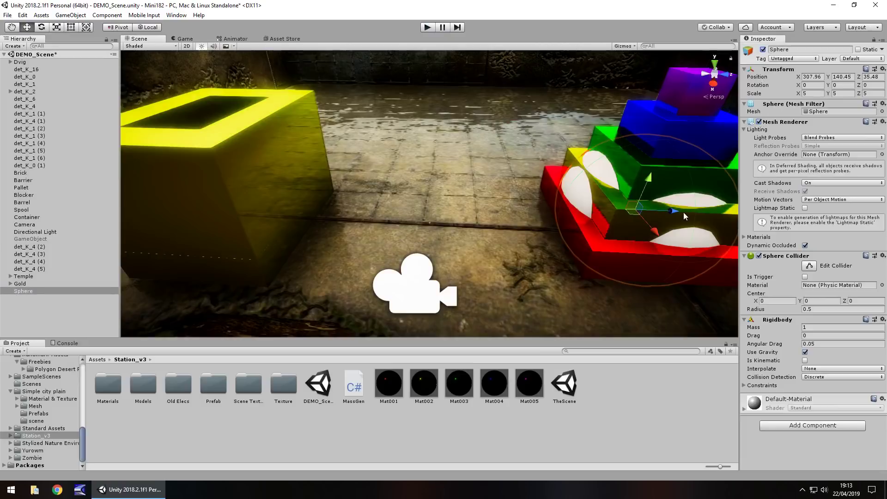
# Move the Sphere inside the yellow cube at X 308.89, Z 22.3, then hide its mesh.
pyautogui.moveTo(679, 211); pyautogui.dragTo(251, 187)
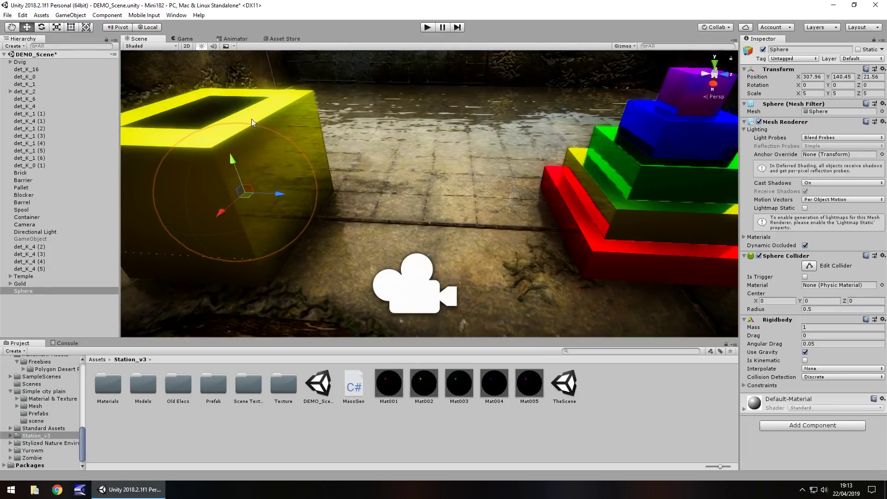
pyautogui.moveTo(251, 118); pyautogui.dragTo(415, 225, button='right')
pyautogui.moveTo(412, 216); pyautogui.dragTo(415, 215)
pyautogui.moveTo(385, 248); pyautogui.dragTo(382, 273)
pyautogui.moveTo(414, 237); pyautogui.dragTo(427, 240)
pyautogui.moveTo(552, 256); pyautogui.dragTo(460, 228, button='right')
pyautogui.press('f')
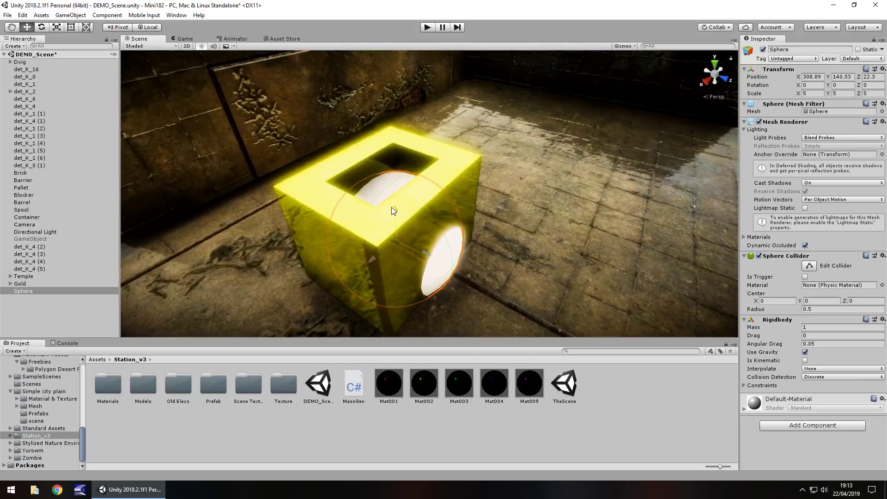
pyautogui.moveTo(392, 209); pyautogui.dragTo(472, 229, button='middle')
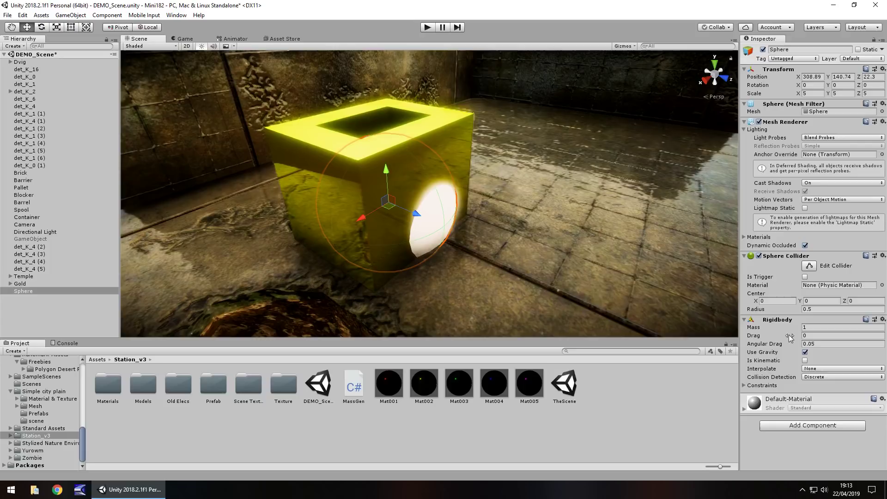
pyautogui.click(759, 122)
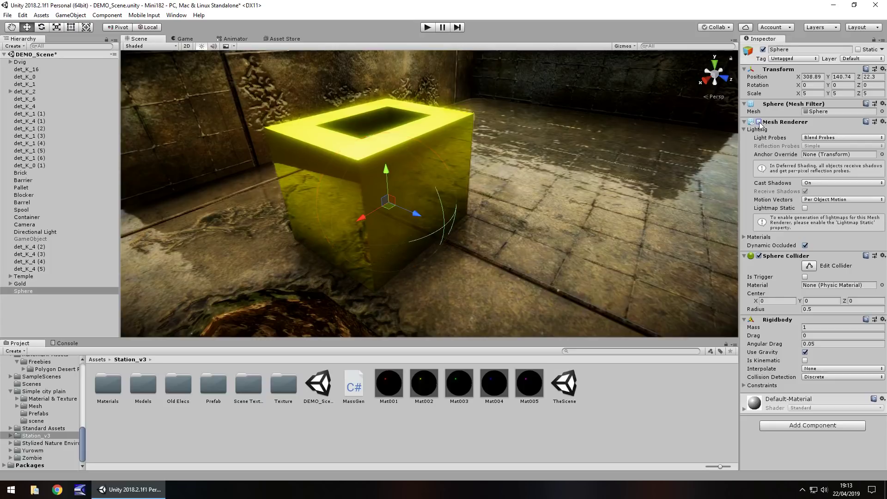
# Deactivate the Sphere, then play-test enabling it to burst the yellow cube.
pyautogui.click(763, 49)
pyautogui.click(430, 28)
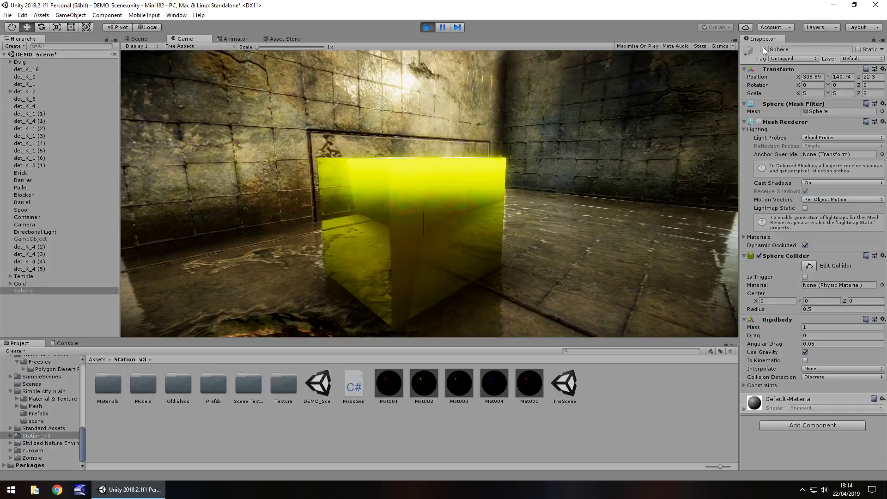
pyautogui.click(762, 50)
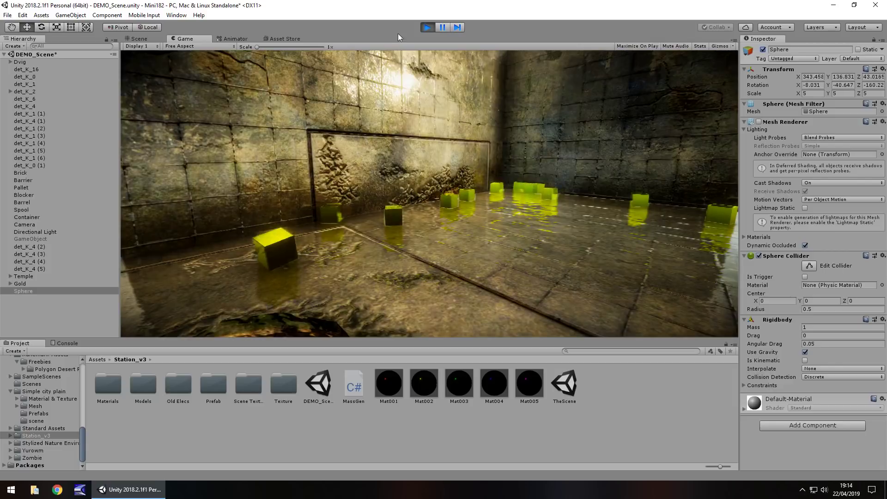
pyautogui.click(428, 27)
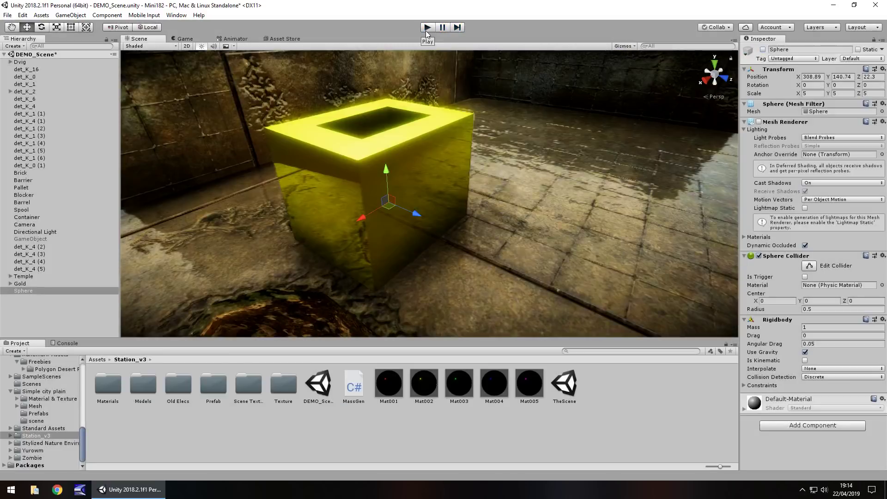
# Repeat the explosion play test once more and stop Play.
pyautogui.click(425, 30)
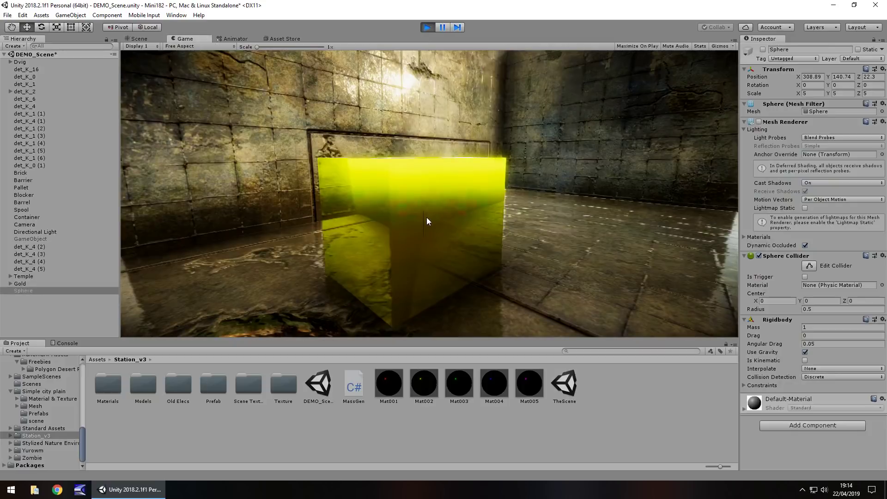
pyautogui.click(763, 49)
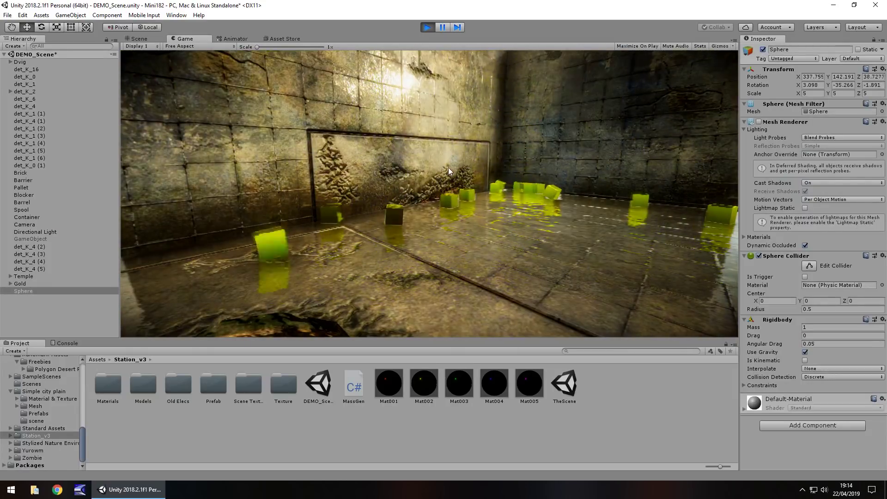
pyautogui.click(425, 29)
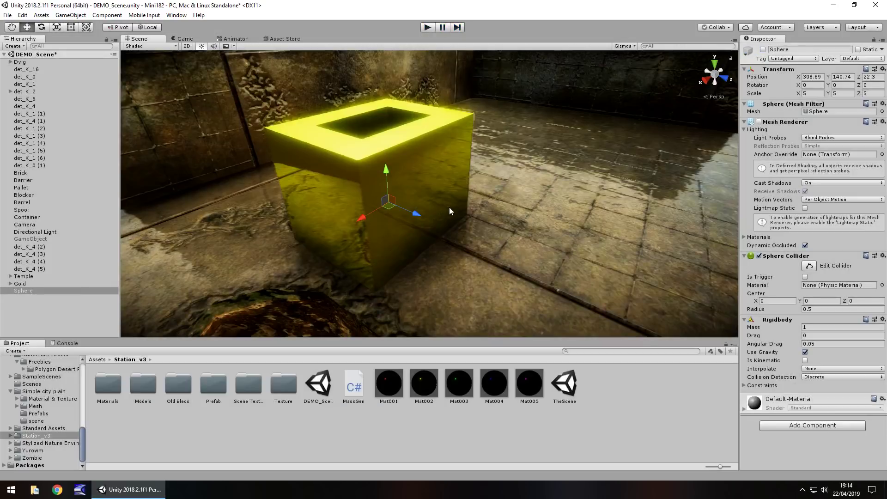